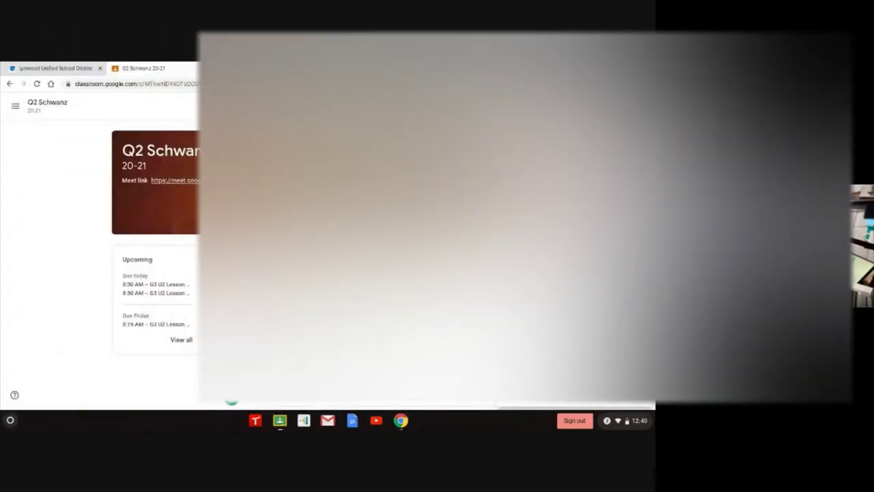
- Show the class's Classwork page filtered to the STEAM topic
left_click(328, 103)
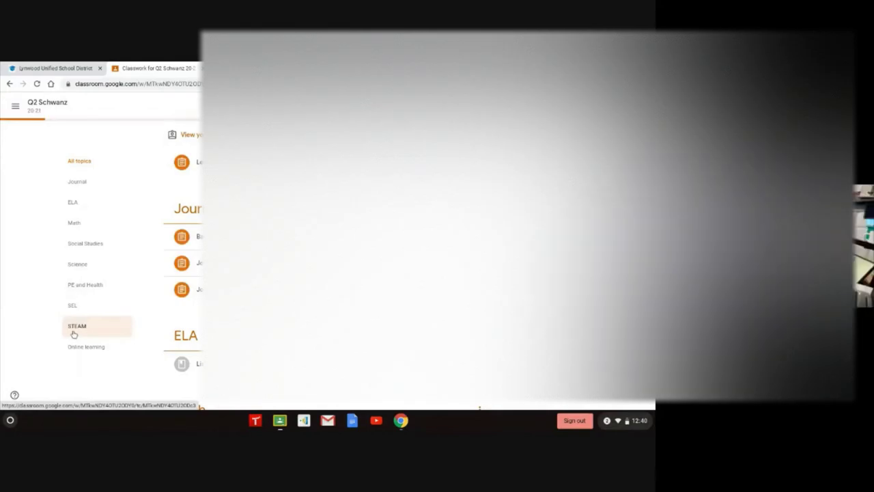
left_click(73, 333)
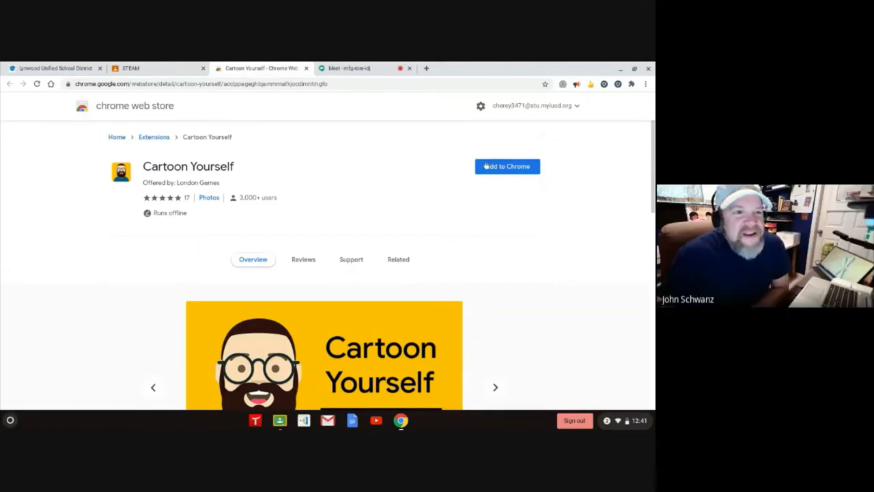
- Add the Cartoon Yourself extension to Chrome and dismiss the extension-added notice
left_click(487, 166)
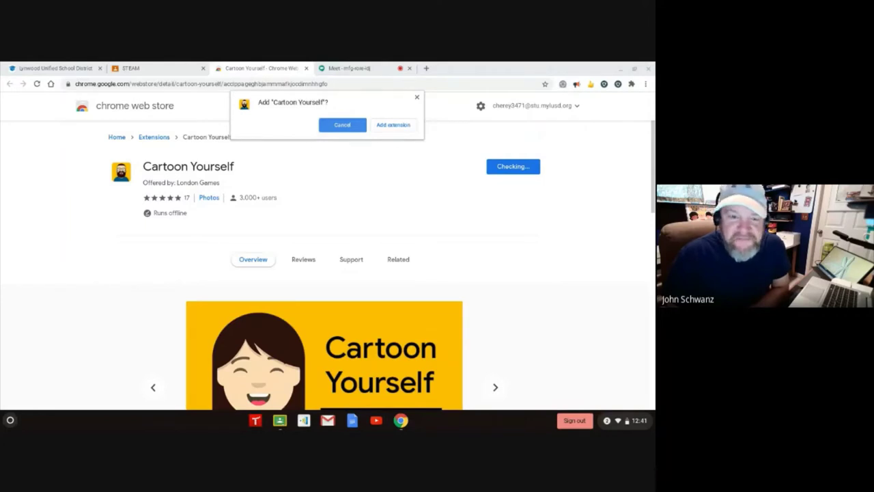
left_click(400, 125)
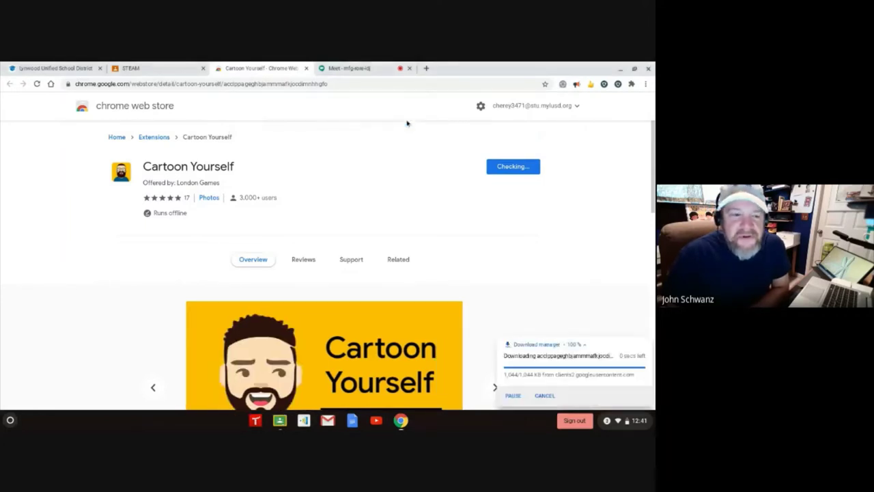
left_click(432, 268)
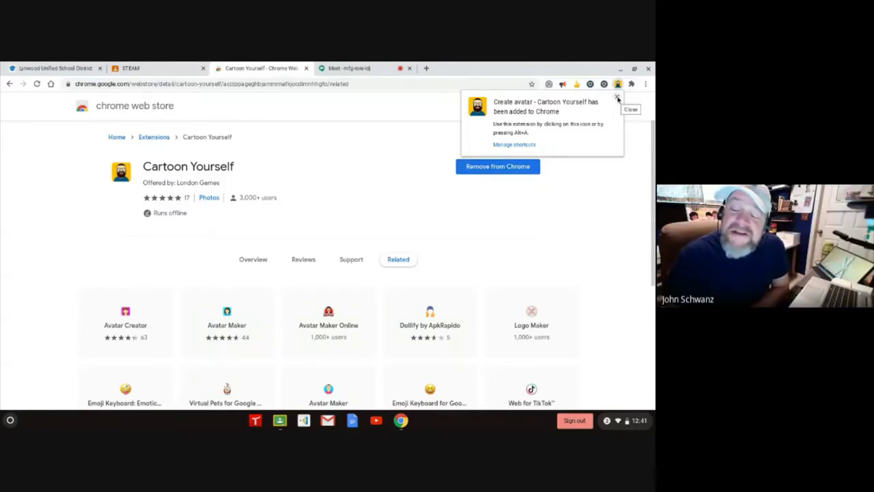
left_click(618, 99)
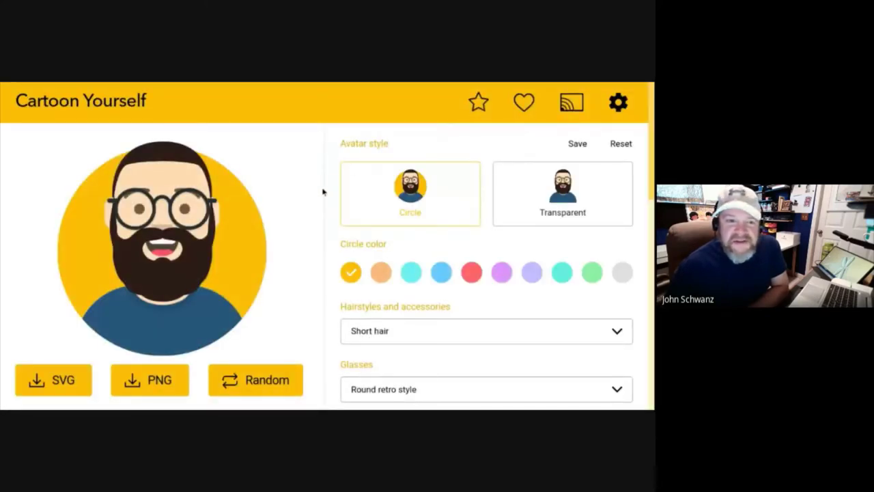
- Give the avatar semi-long dreadlocks and Metallized-frame glasses
scroll(280, 258, "down", 1)
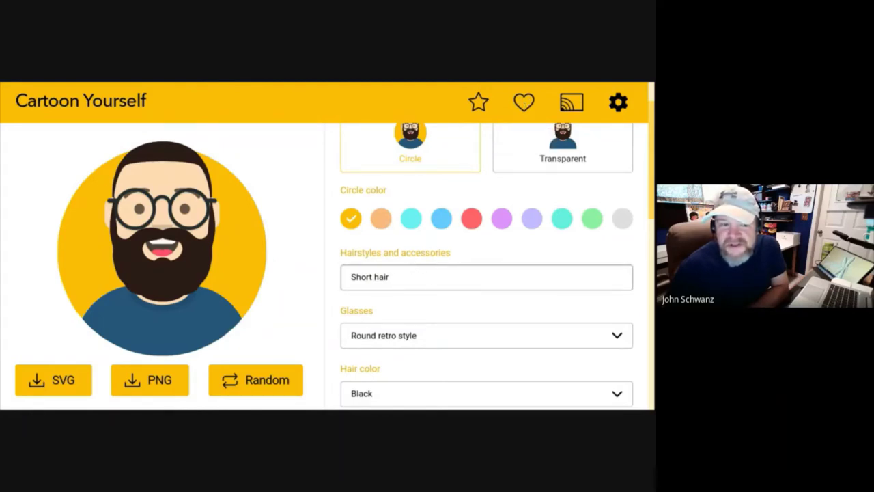
key("Down")
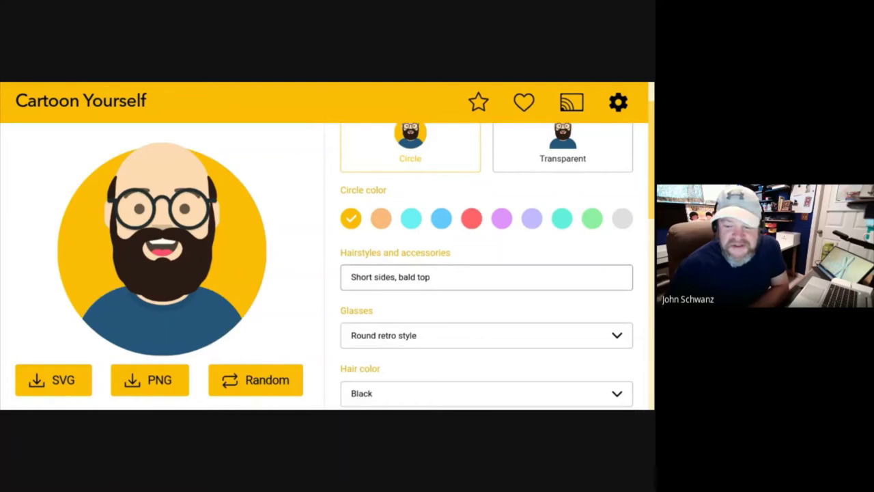
key("Down")
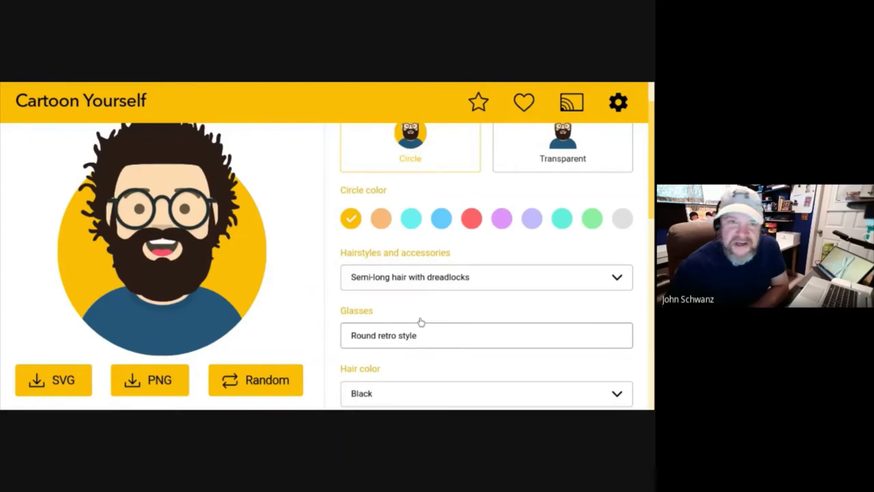
left_click(421, 324)
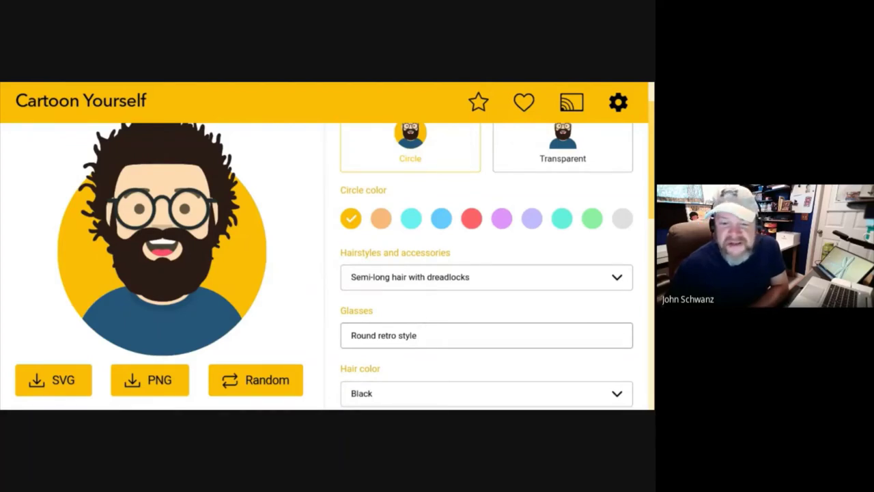
key("Down")
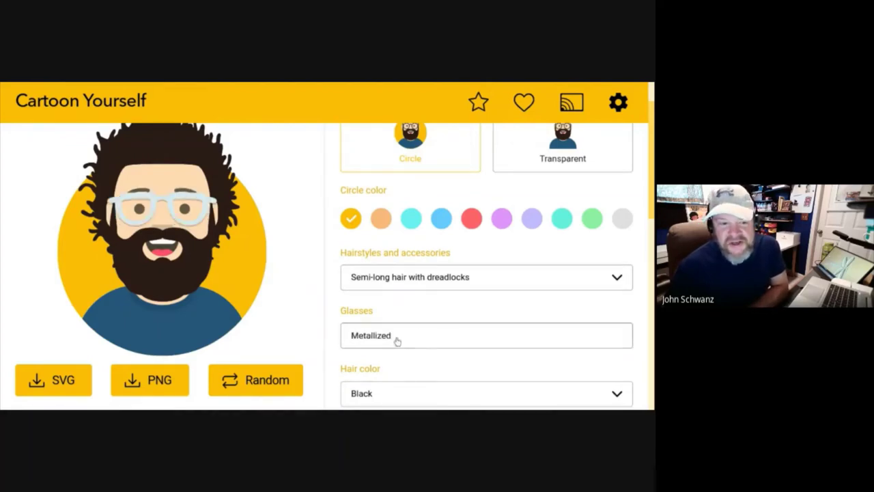
- Make the avatar's hair light brown and remove its beard
scroll(403, 395, "down", 1)
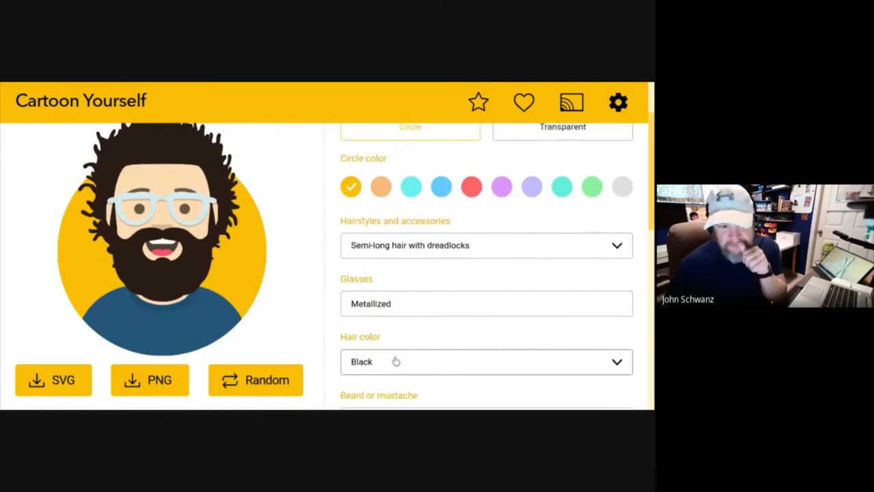
left_click(395, 363)
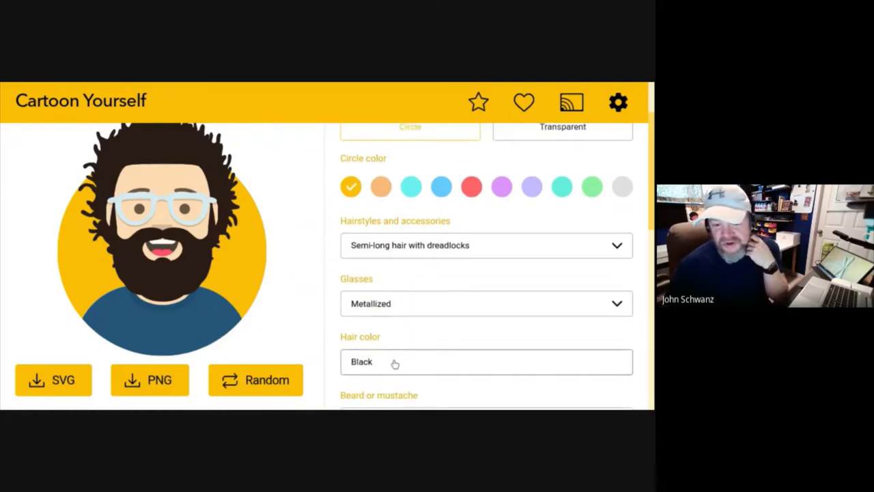
key("Down")
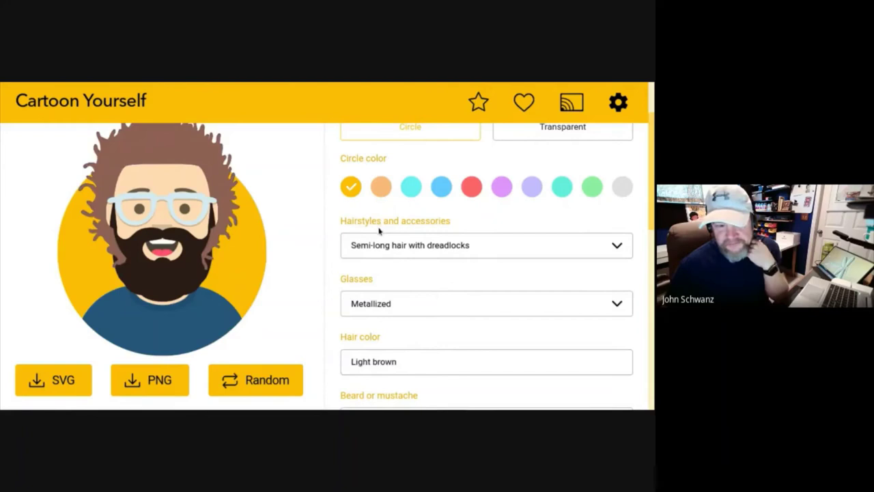
scroll(350, 385, "down", 2)
left_click(370, 364)
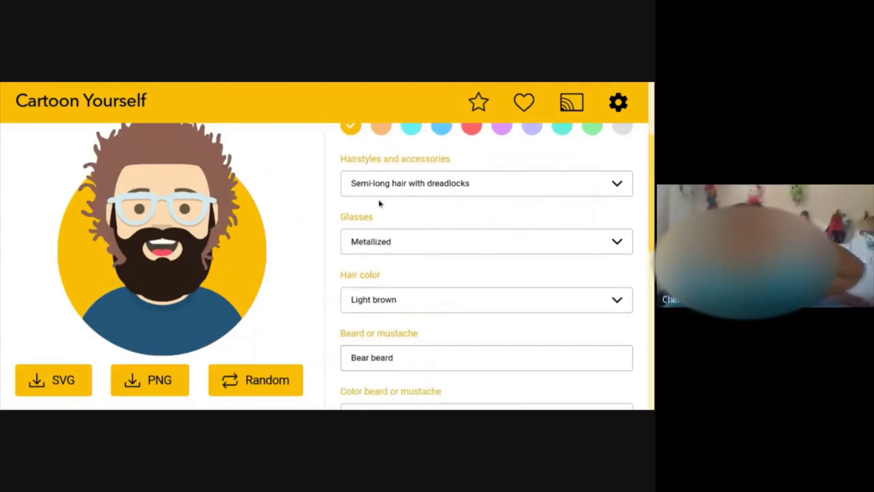
key("Up")
- Switch the shirt to a V-Neck T-Shirt and review the eyes, eyebrows, mouth and skin tone settings
scroll(382, 253, "down", 4)
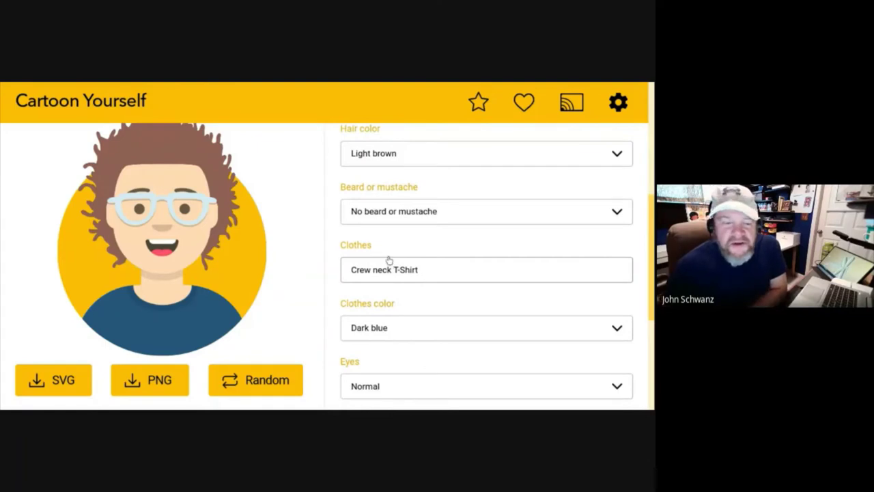
left_click(381, 247)
key("Down")
scroll(381, 246, "down", 3)
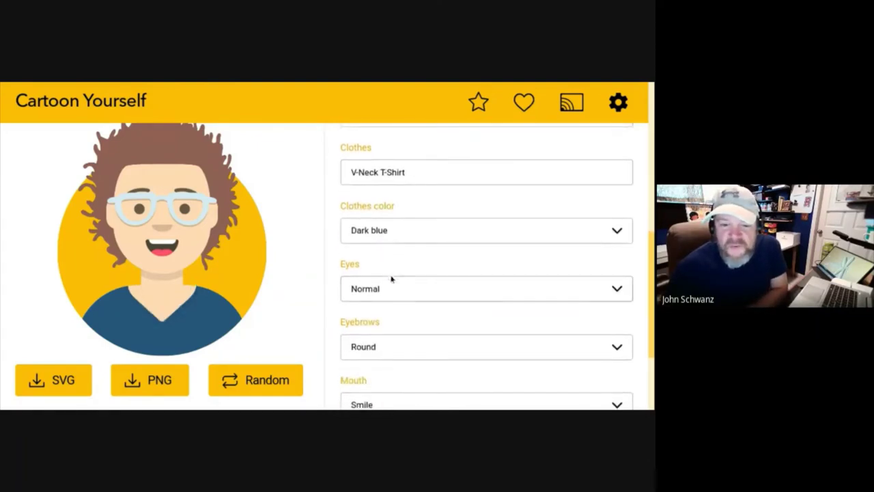
left_click(395, 289)
scroll(395, 289, "down", 2)
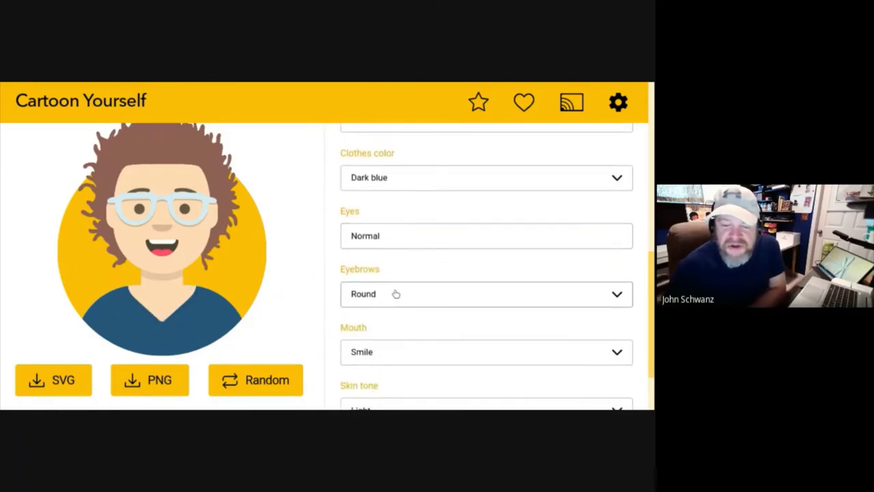
left_click(396, 294)
left_click(406, 351)
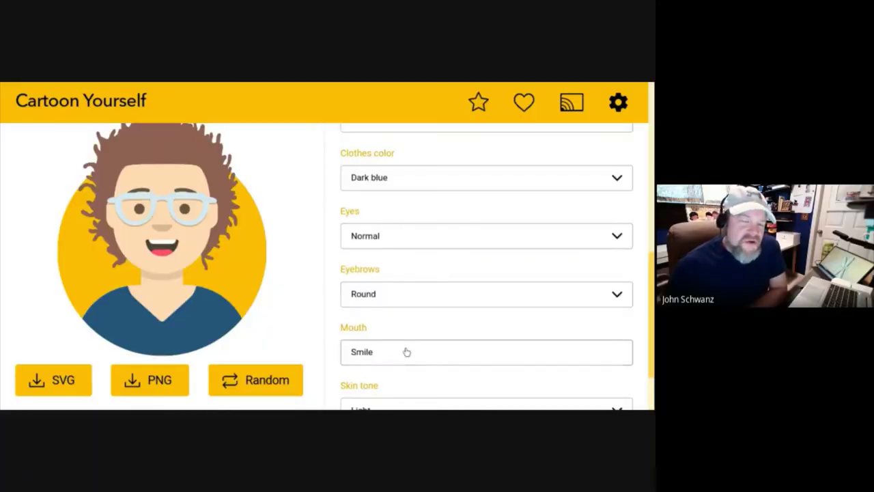
scroll(406, 351, "down", 2)
left_click(406, 352)
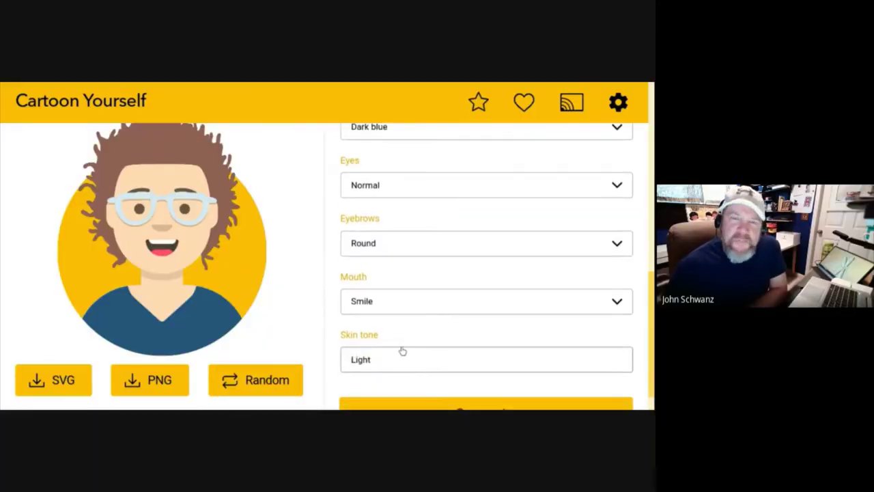
scroll(401, 386, "down", 1)
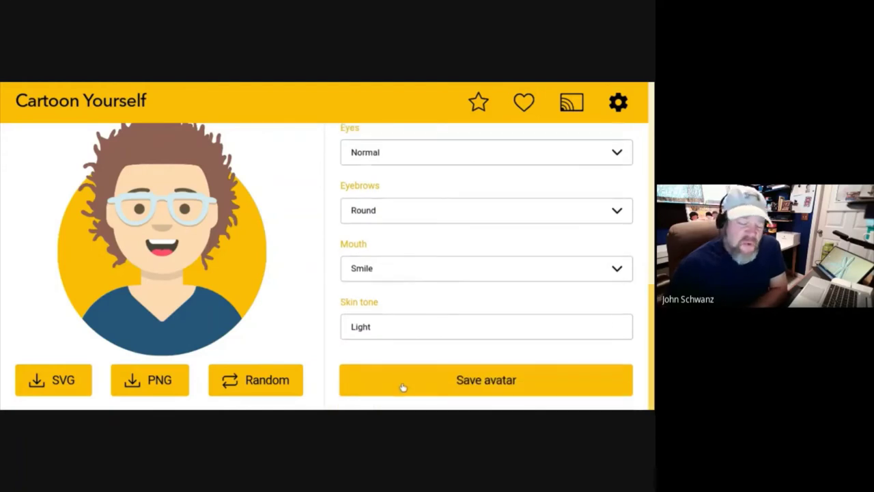
- Save the avatar to favorites under a name title, then close the Favorites panel
left_click(401, 385)
left_click(345, 259)
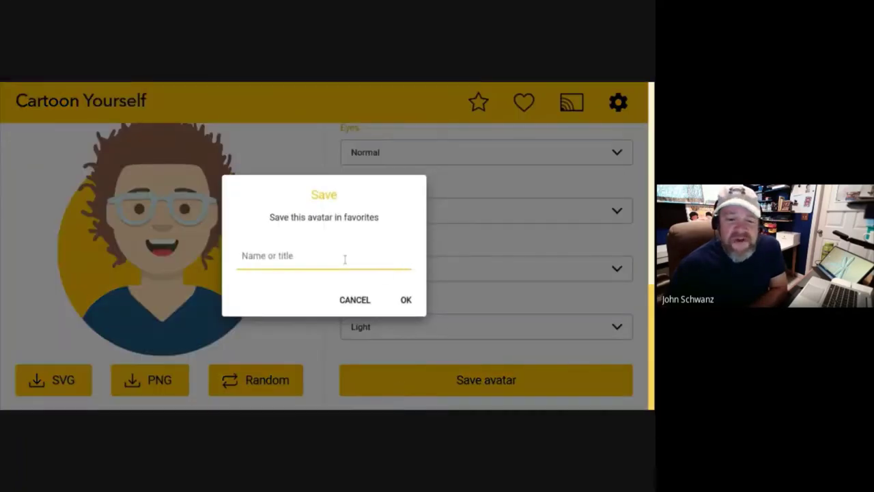
type("Tony")
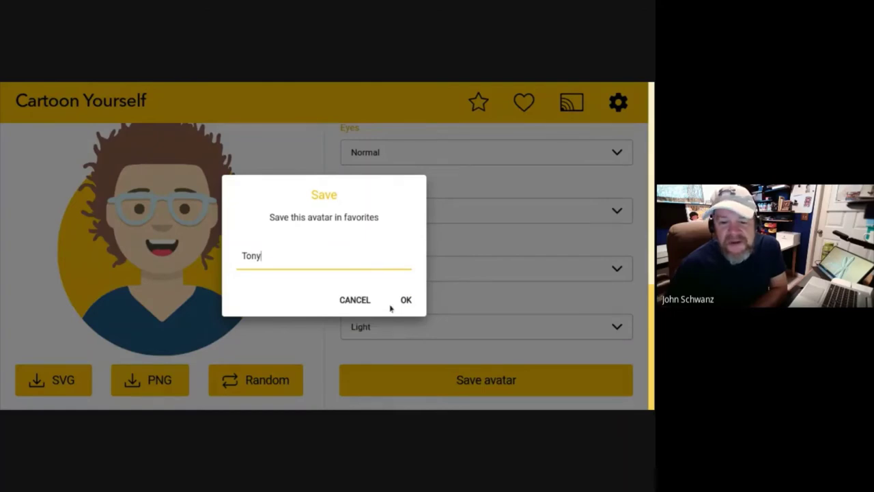
left_click(404, 301)
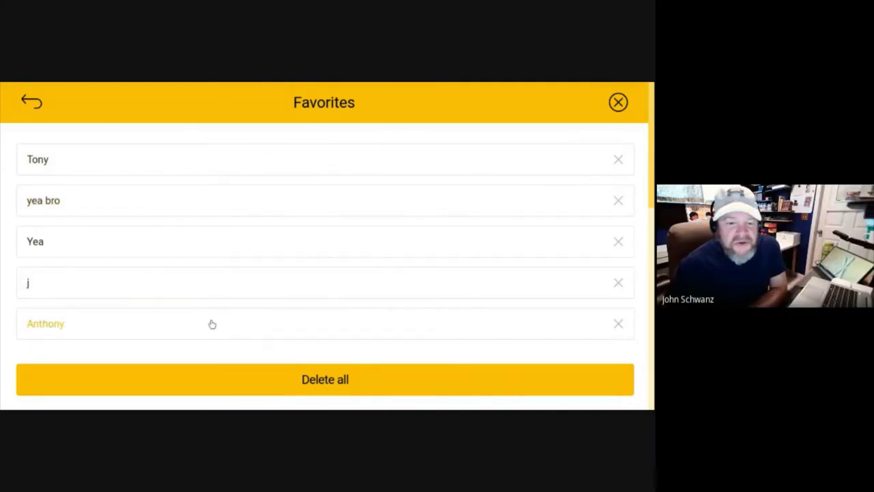
left_click(317, 328)
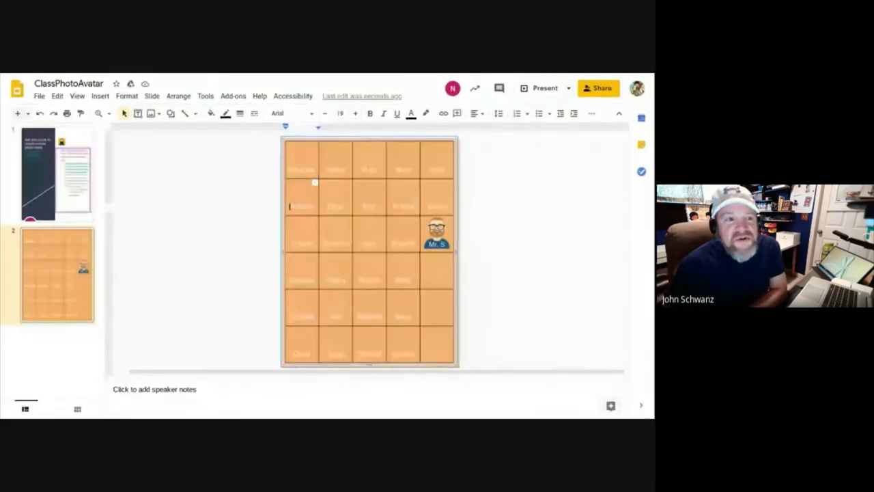
- Start an Insert > Image > Upload from computer on the class-photo slide
left_click(99, 96)
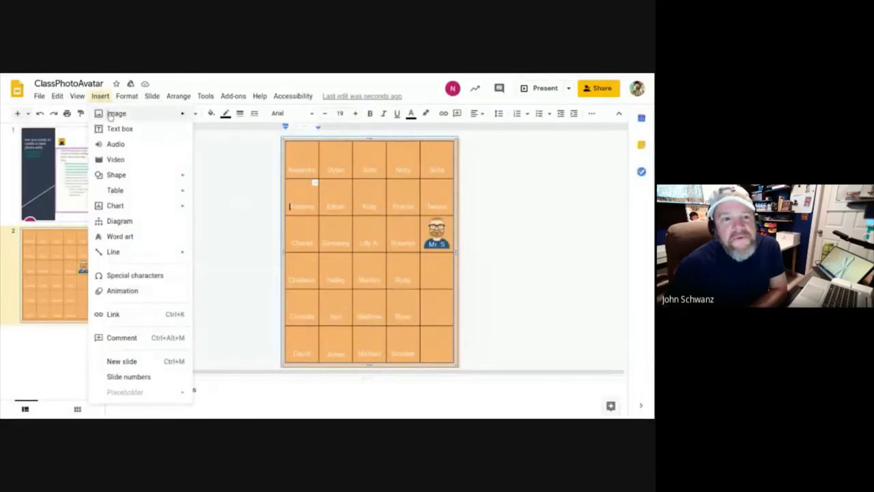
mouse_move(116, 114)
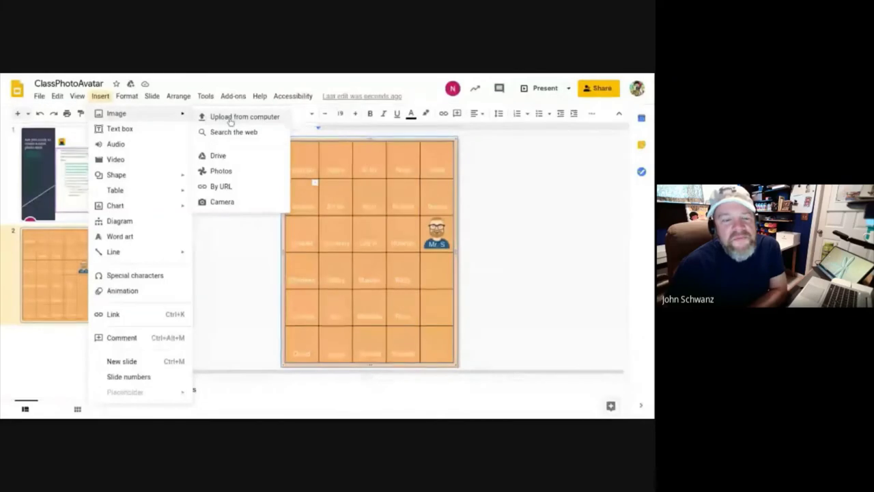
left_click(230, 120)
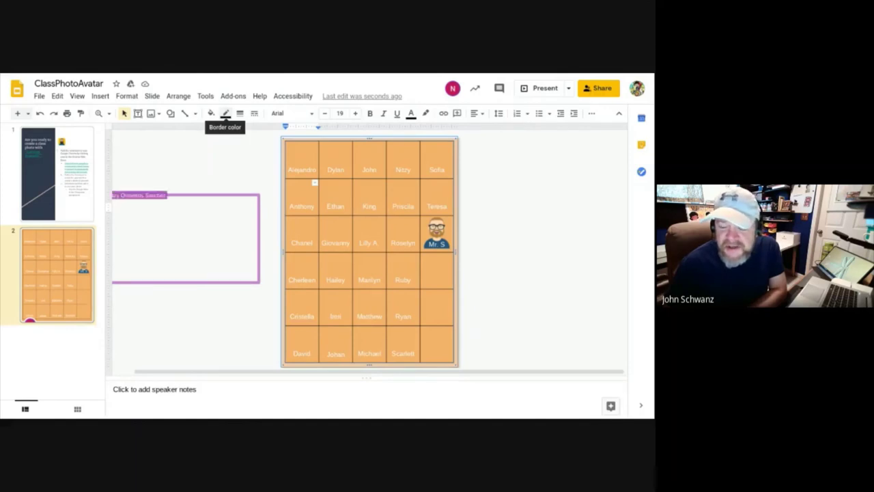
- Upload the avatar PNG and move and enlarge it to fill the first student's grid cell
key("ctrl+v")
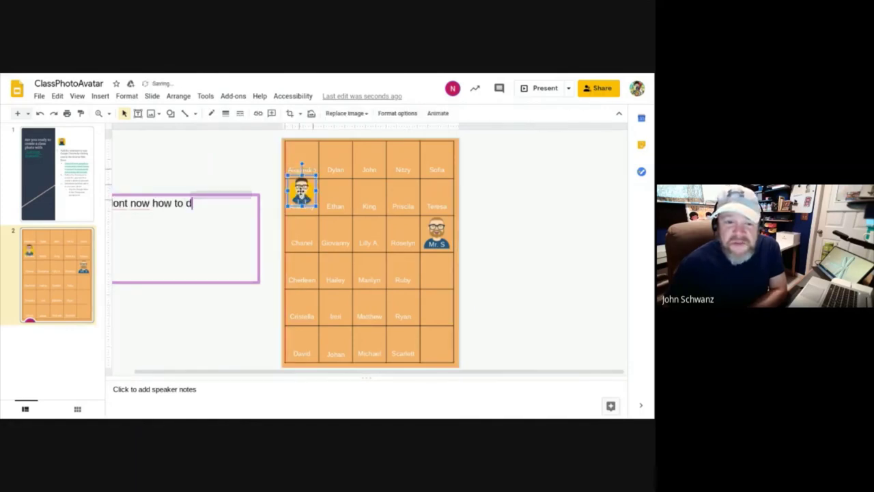
left_click_drag(301, 200, 302, 189)
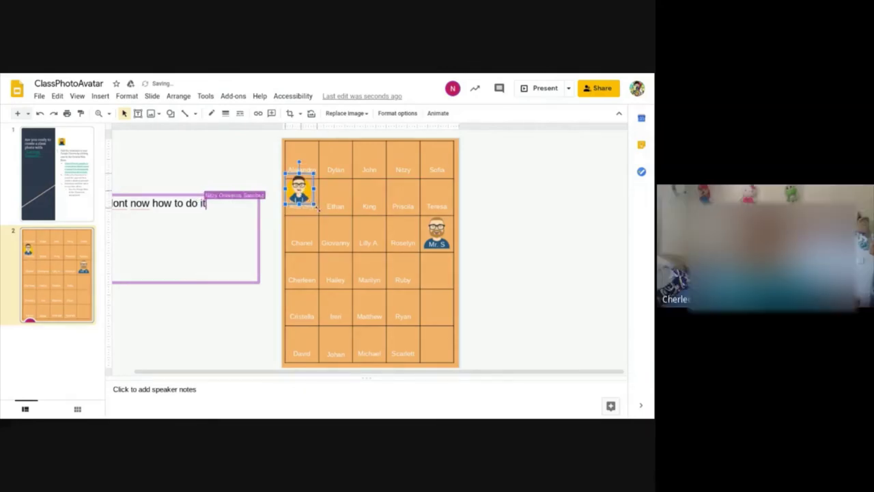
mouse_move(311, 202)
left_mouse_down()
mouse_move(312, 214)
mouse_move(311, 206)
left_mouse_up()
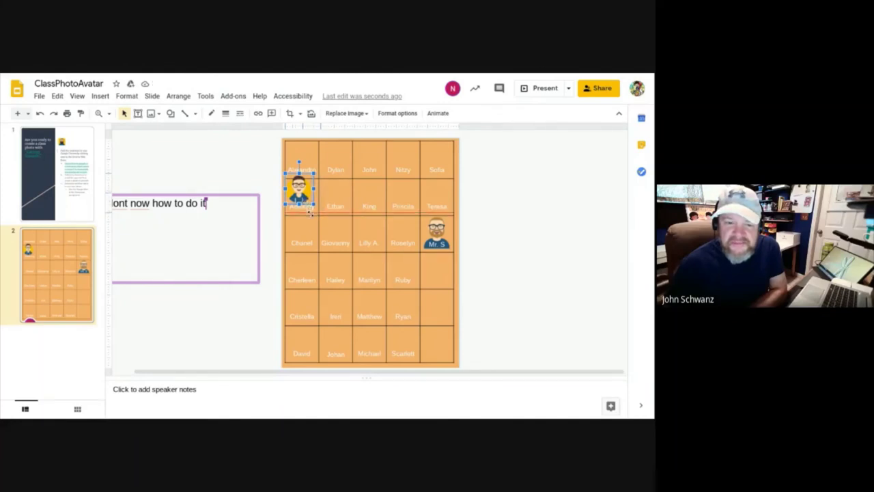
left_click_drag(300, 209, 306, 211)
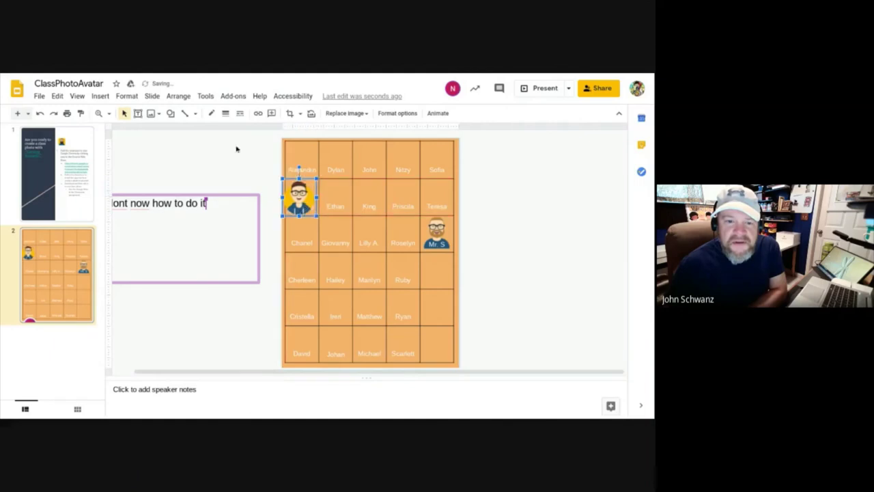
left_click(137, 113)
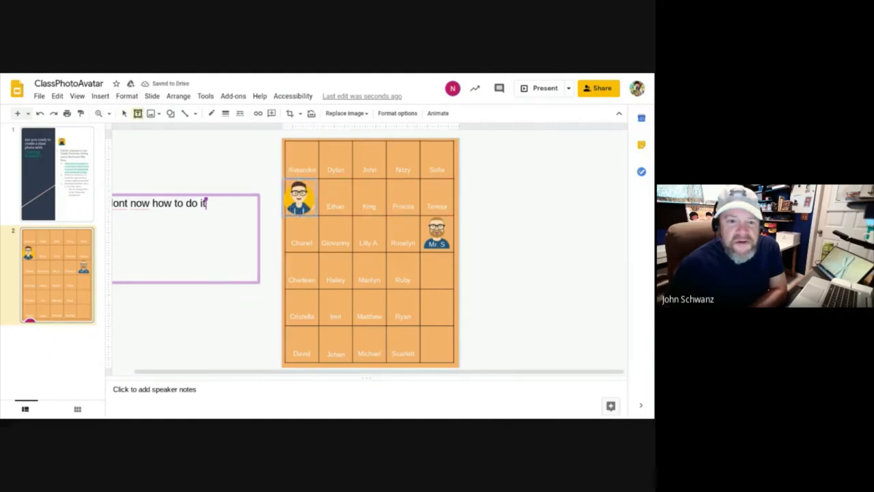